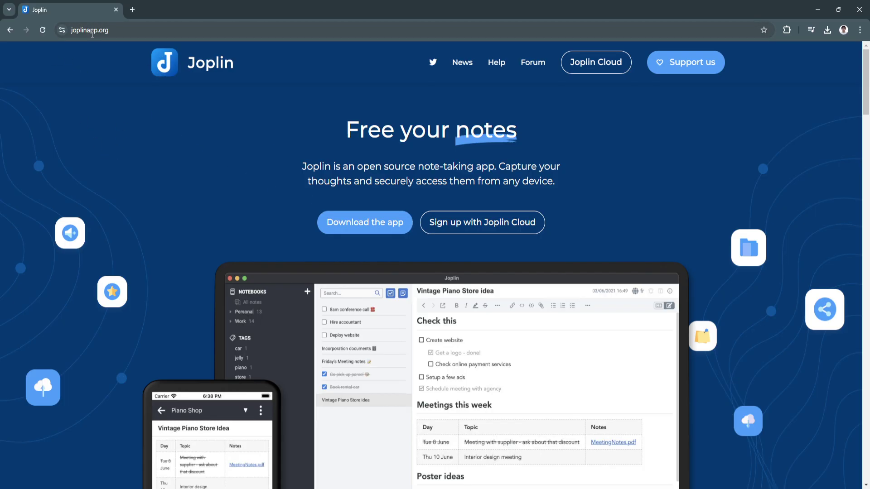
Scroll the joplinapp.org homepage down and back up
{"action": "scroll", "coordinate": [262, 224], "scroll_direction": "down", "scroll_amount": 3}
{"action": "scroll", "coordinate": [267, 249], "scroll_direction": "up", "scroll_amount": 3}
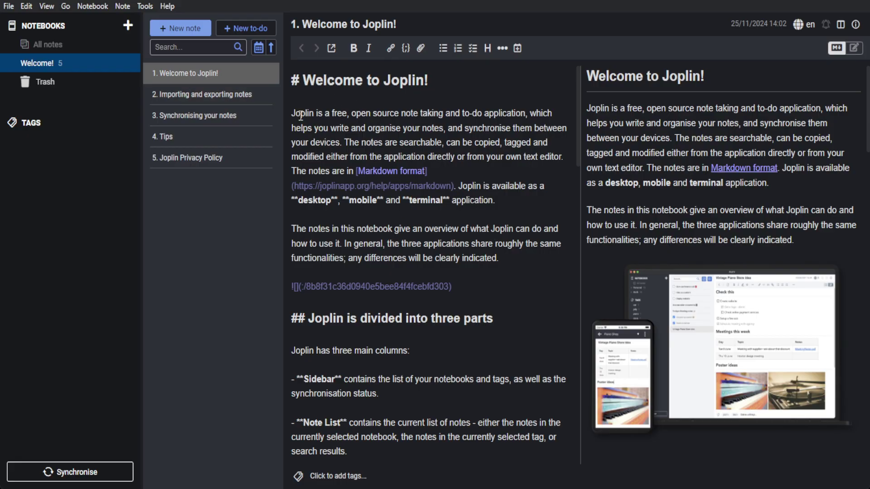
Scroll through the 'Welcome to Joplin!' note to read it
{"action": "scroll", "coordinate": [482, 260], "scroll_direction": "down", "scroll_amount": 1}
{"action": "scroll", "coordinate": [483, 260], "scroll_direction": "down", "scroll_amount": 2}
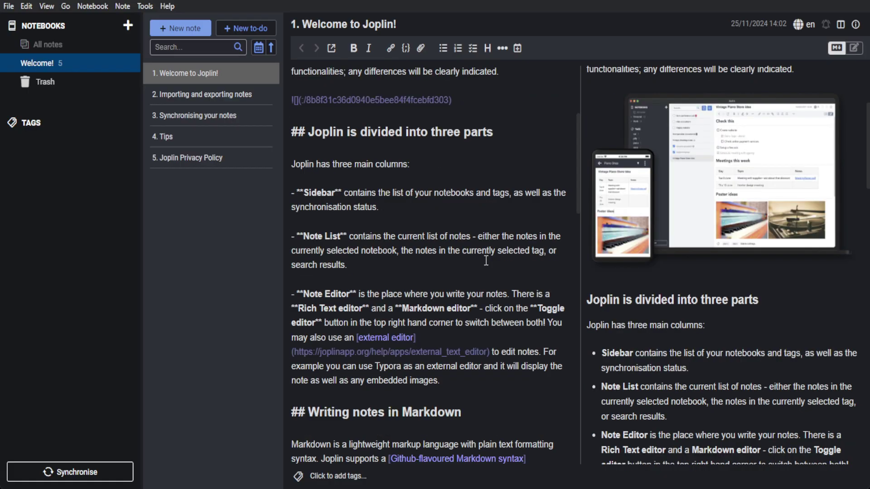
{"action": "scroll", "coordinate": [486, 260], "scroll_direction": "down", "scroll_amount": 5}
{"action": "scroll", "coordinate": [486, 261], "scroll_direction": "up", "scroll_amount": 1}
{"action": "scroll", "coordinate": [486, 261], "scroll_direction": "down", "scroll_amount": 1}
{"action": "scroll", "coordinate": [486, 261], "scroll_direction": "down", "scroll_amount": 3}
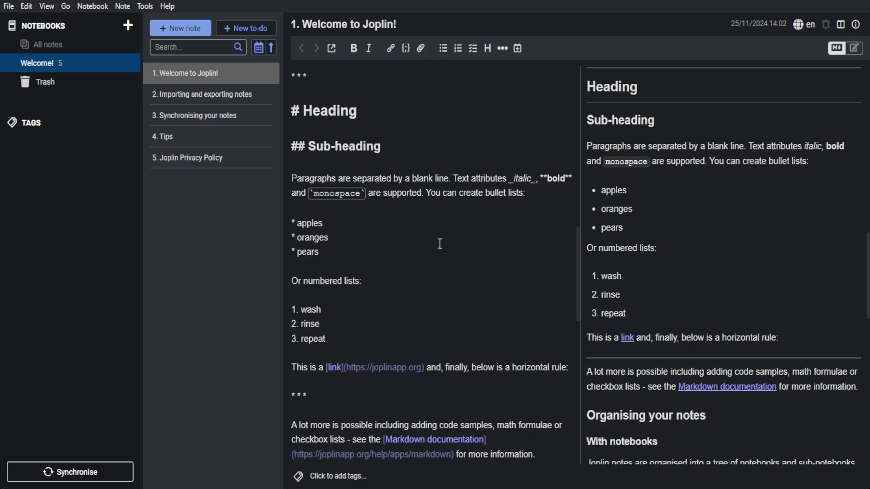
{"action": "scroll", "coordinate": [440, 244], "scroll_direction": "down", "scroll_amount": 3}
{"action": "scroll", "coordinate": [435, 231], "scroll_direction": "up", "scroll_amount": 4}
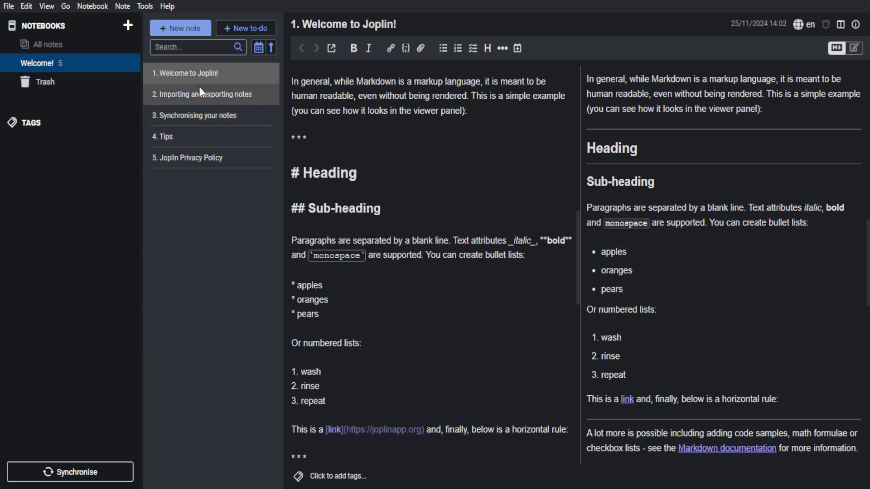
Open the Importing and exporting, Synchronising, Tips and Joplin Privacy Policy notes in turn
{"action": "left_click", "coordinate": [212, 94]}
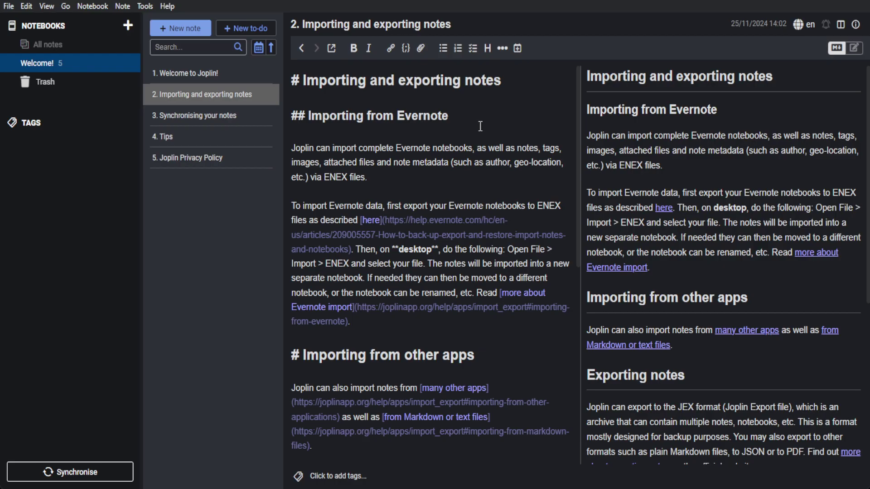
{"action": "left_click", "coordinate": [190, 116]}
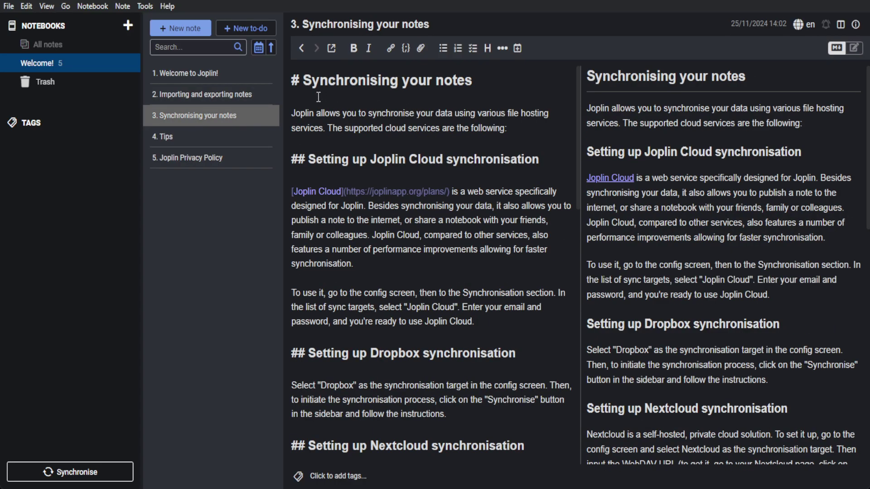
{"action": "left_click", "coordinate": [238, 137]}
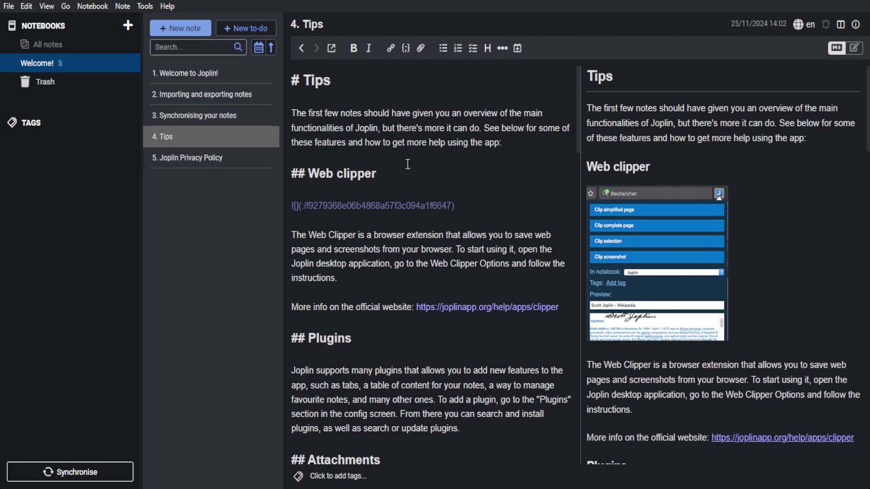
{"action": "left_click", "coordinate": [218, 154]}
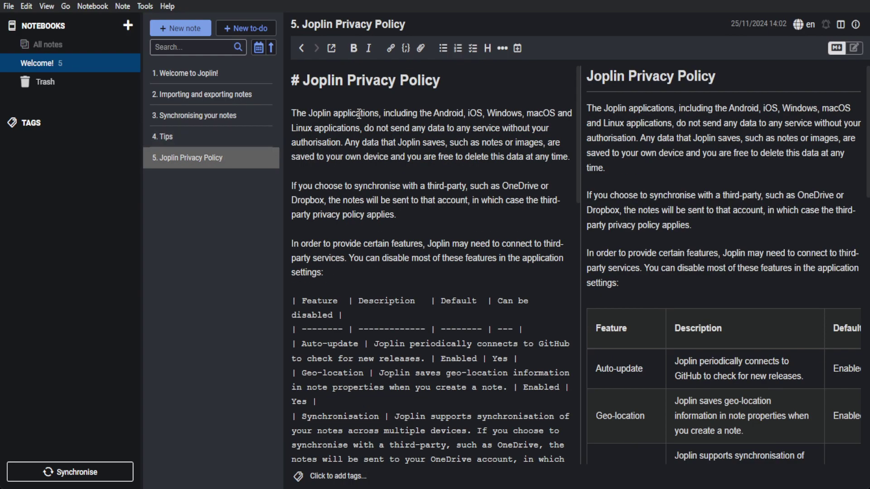
Check the trash, then collapse and re-expand the notebook list
{"action": "left_click", "coordinate": [45, 84]}
{"action": "left_click", "coordinate": [59, 31]}
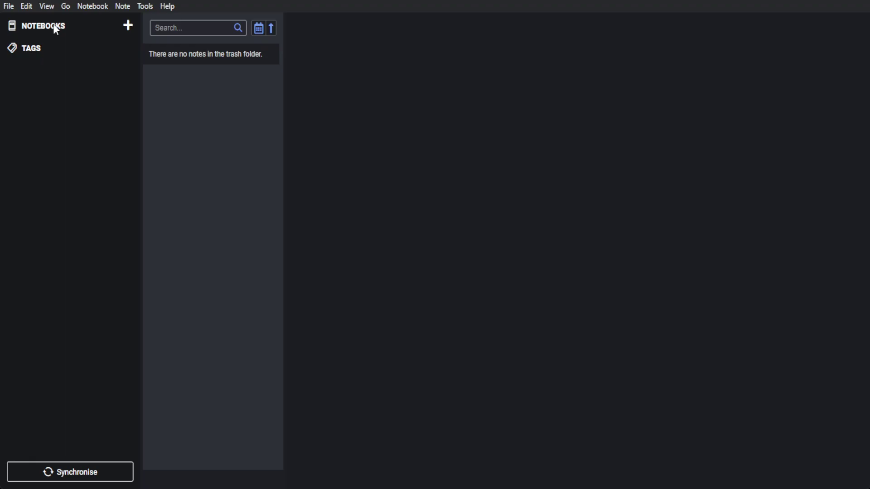
{"action": "left_click", "coordinate": [102, 26]}
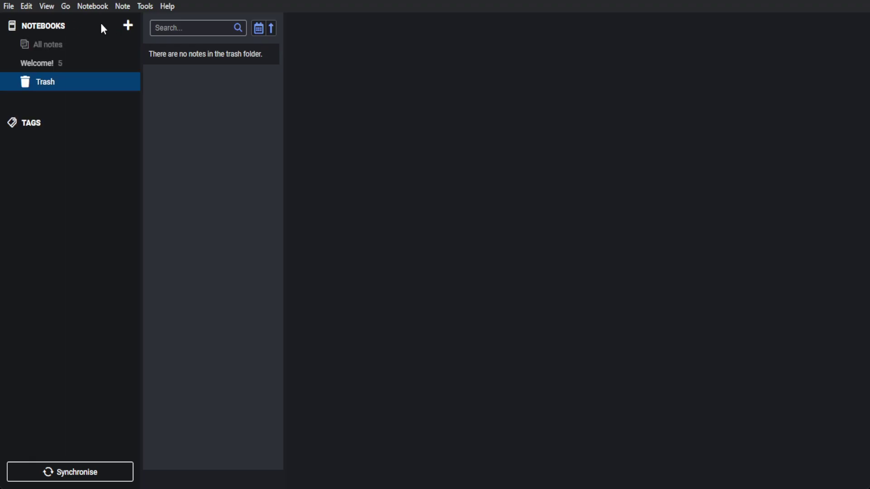
Create a notebook titled TEST with the grinning face emoji as its icon
{"action": "left_click", "coordinate": [129, 27]}
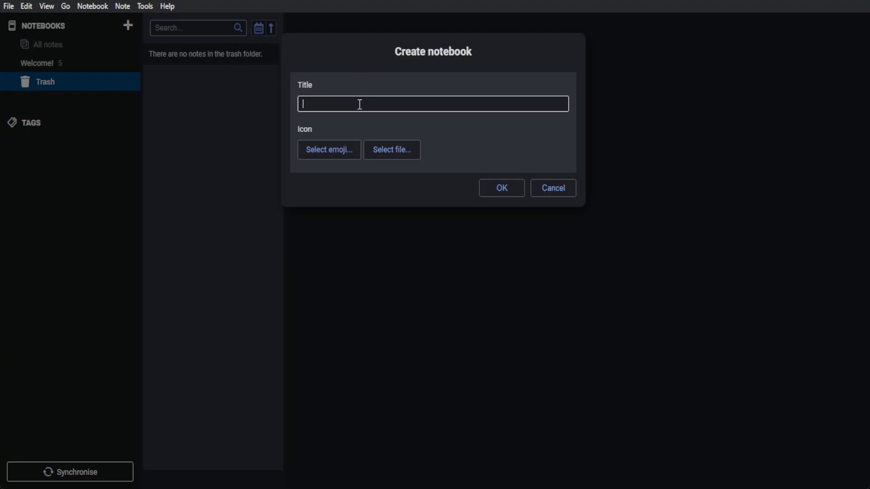
{"action": "type", "text": "TEST"}
{"action": "left_click", "coordinate": [310, 149]}
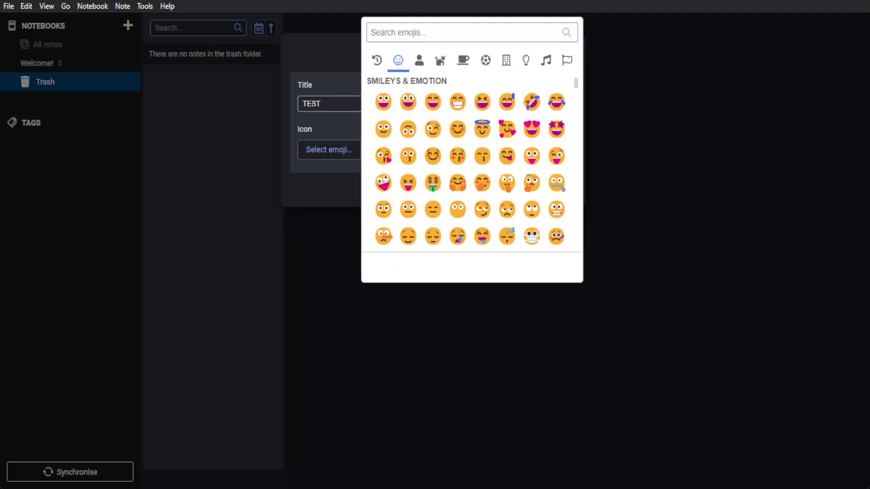
{"action": "left_click", "coordinate": [327, 121]}
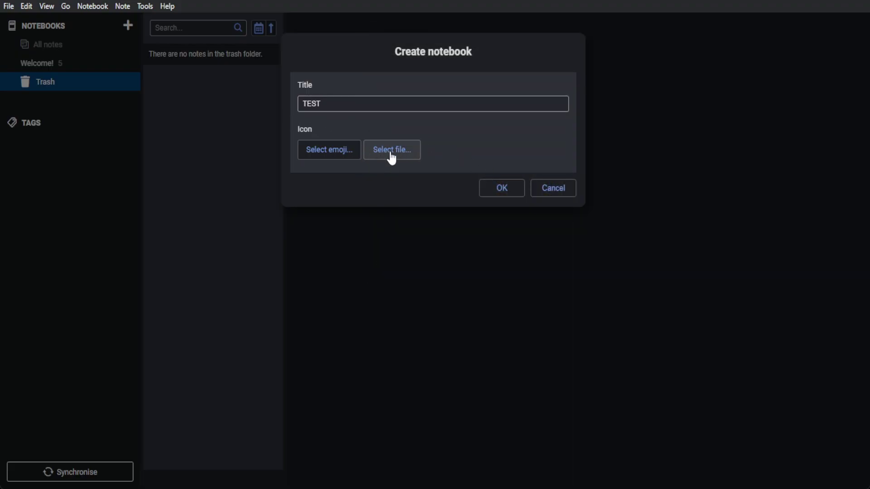
{"action": "left_click", "coordinate": [334, 153]}
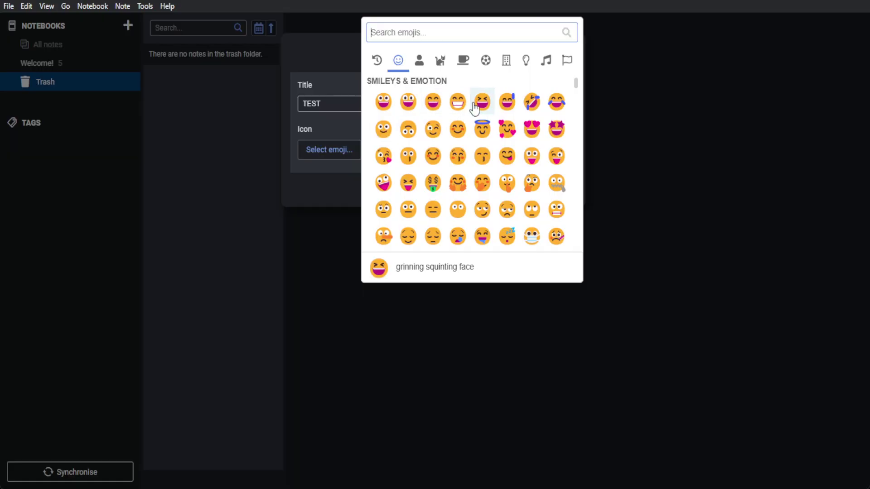
{"action": "left_click", "coordinate": [407, 101]}
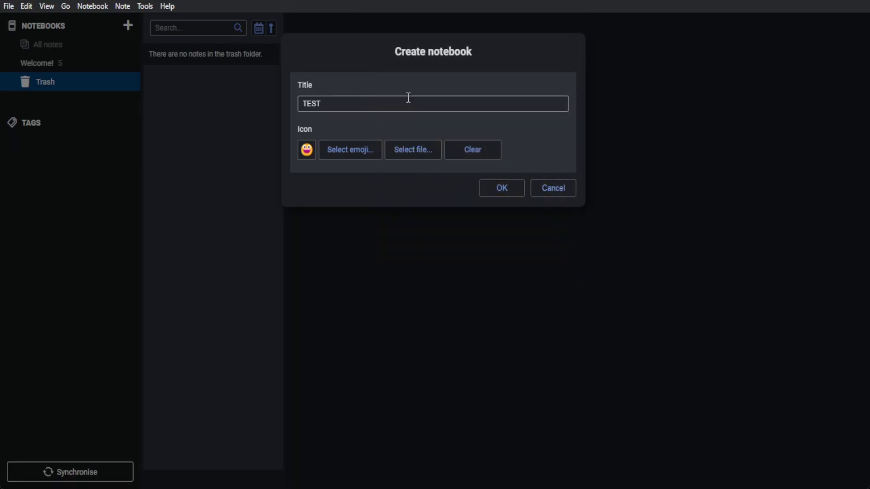
{"action": "left_click", "coordinate": [498, 190]}
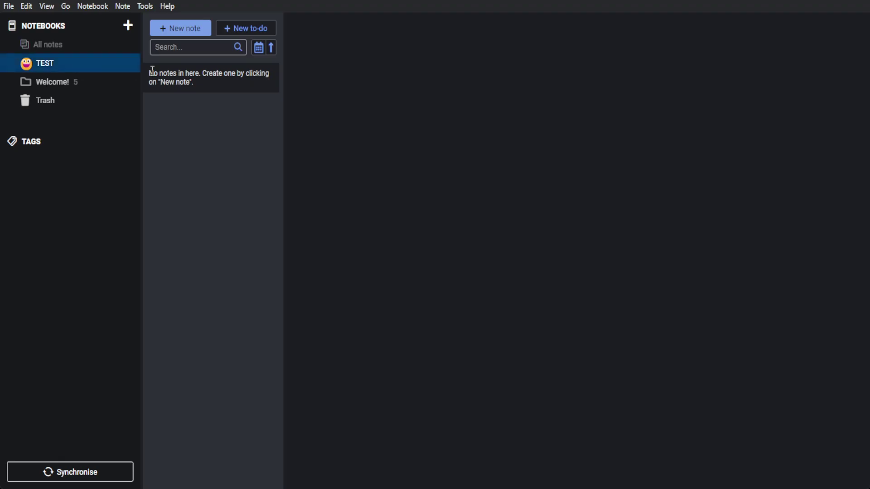
Create a new note in the TEST notebook and title it 'TEST'
{"action": "left_click", "coordinate": [186, 38]}
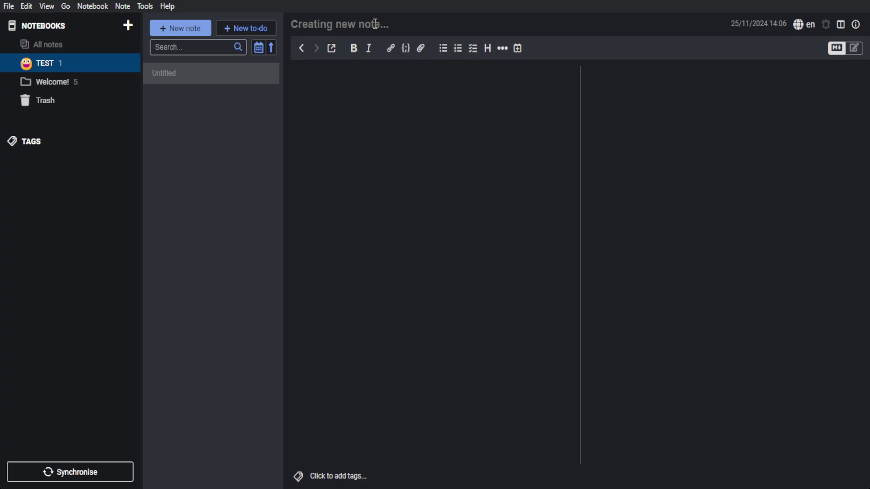
{"action": "type", "text": "TEST"}
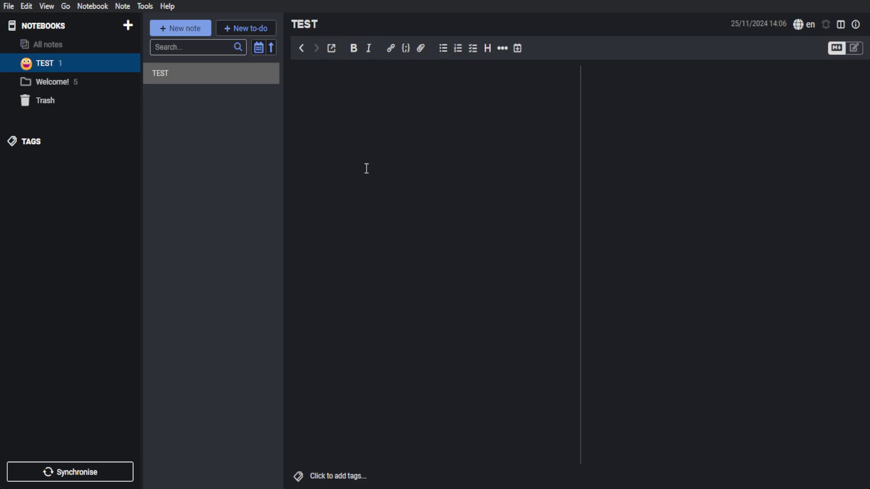
Write the lines SUB TITLE, HEADER/INTRO, BODY and Conclusion, separated by blank lines, in the TEST note
{"action": "left_click", "coordinate": [418, 117]}
{"action": "type", "text": "sUB TITLE"}
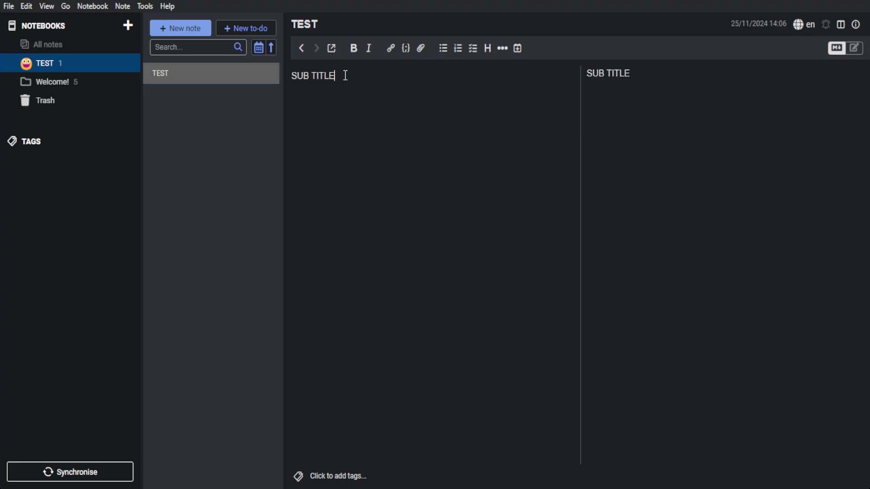
{"action": "key", "text": "Return"}
{"action": "key", "text": "Return"}
{"action": "type", "text": "HEADER"}
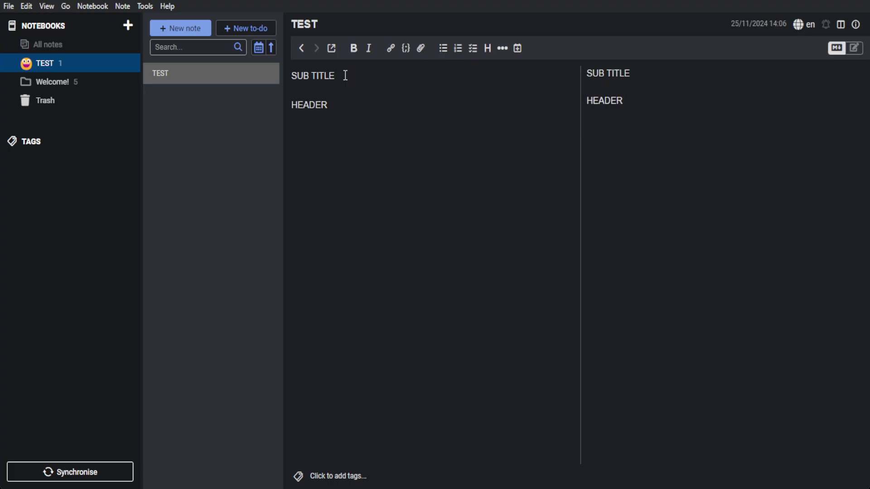
{"action": "type", "text": "/INTRO"}
{"action": "key", "text": "Return"}
{"action": "key", "text": "Return"}
{"action": "key", "text": "Return"}
{"action": "key", "text": "Return"}
{"action": "key", "text": "Return"}
{"action": "type", "text": "BODY"}
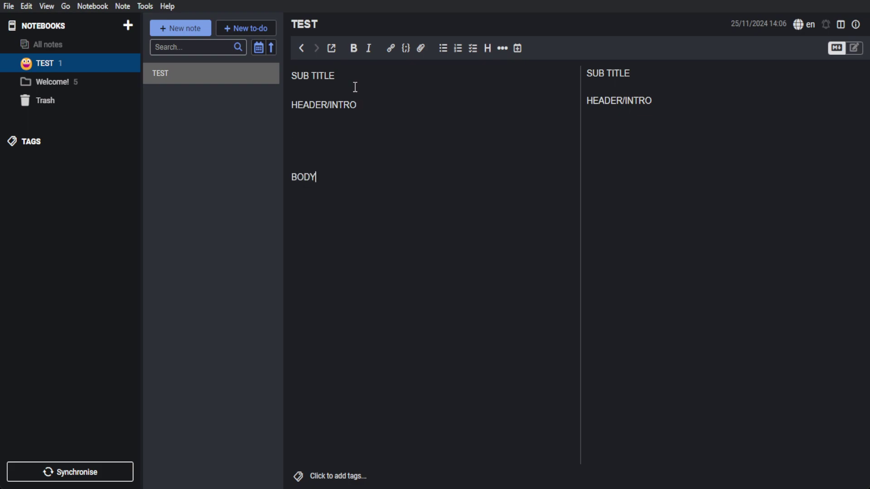
{"action": "key", "text": "Return"}
{"action": "key", "text": "Return"}
{"action": "key", "text": "Return"}
{"action": "key", "text": "Return"}
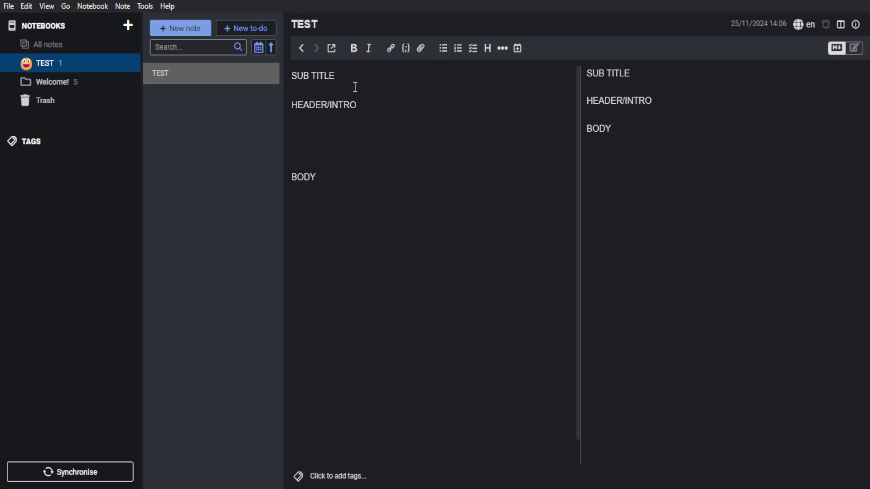
{"action": "type", "text": "Conclusion"}
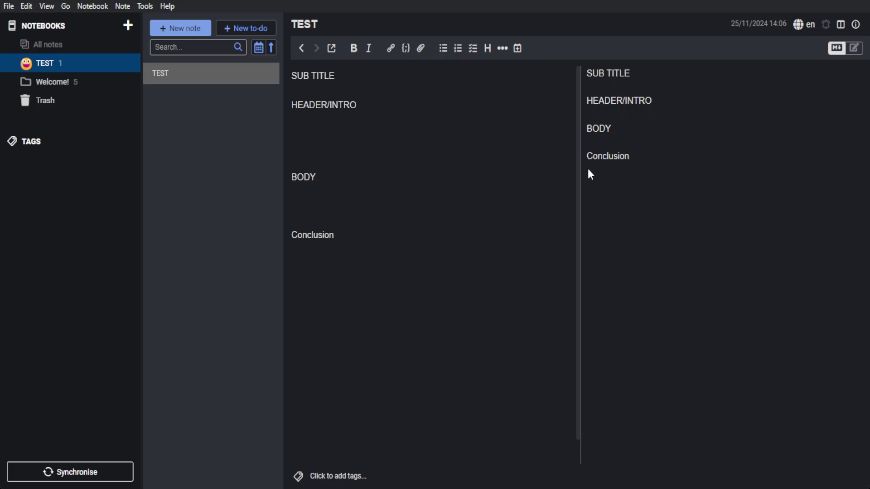
{"action": "mouse_move", "coordinate": [577, 171]}
{"action": "left_mouse_down"}
{"action": "mouse_move", "coordinate": [578, 196]}
{"action": "mouse_move", "coordinate": [575, 171]}
{"action": "left_mouse_up"}
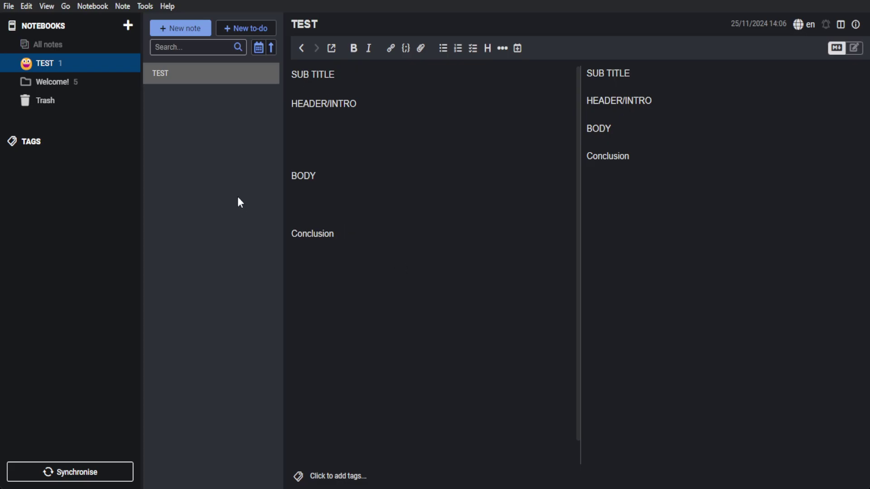
Create a second note in the TEST notebook titled 'TEST 2'
{"action": "left_click", "coordinate": [458, 207]}
{"action": "left_click", "coordinate": [186, 31]}
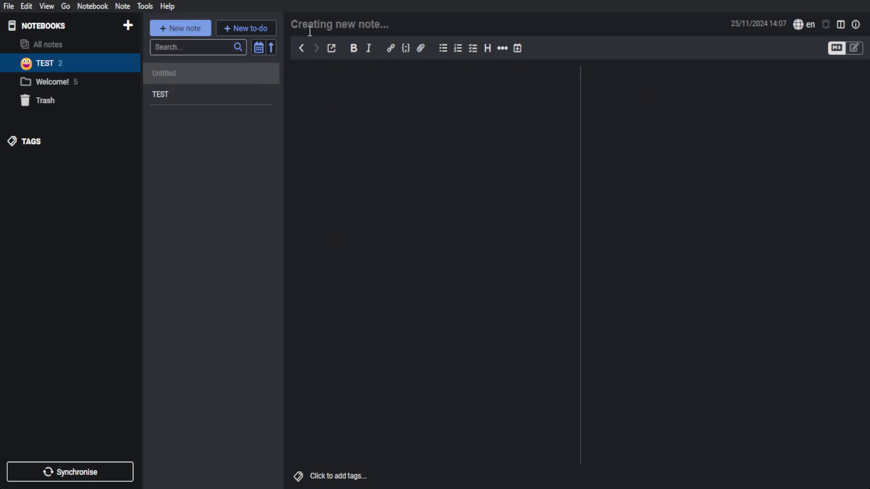
{"action": "type", "text": "TEST 2"}
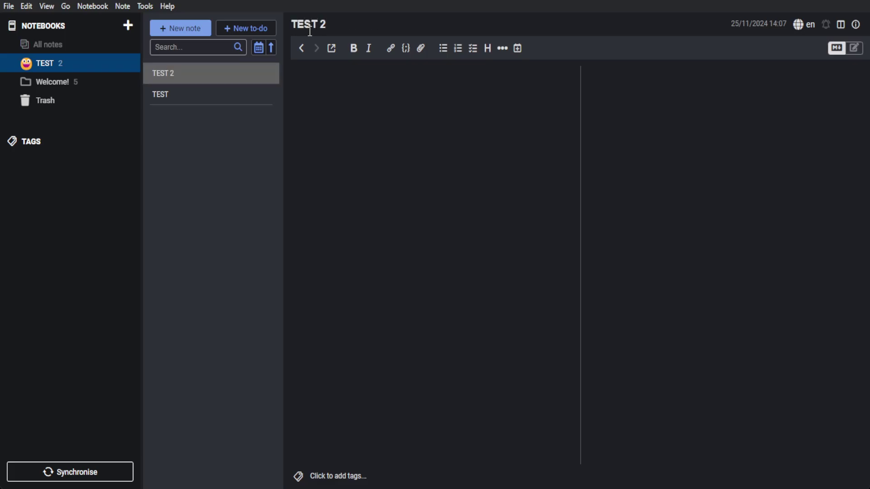
{"action": "key", "text": "Return"}
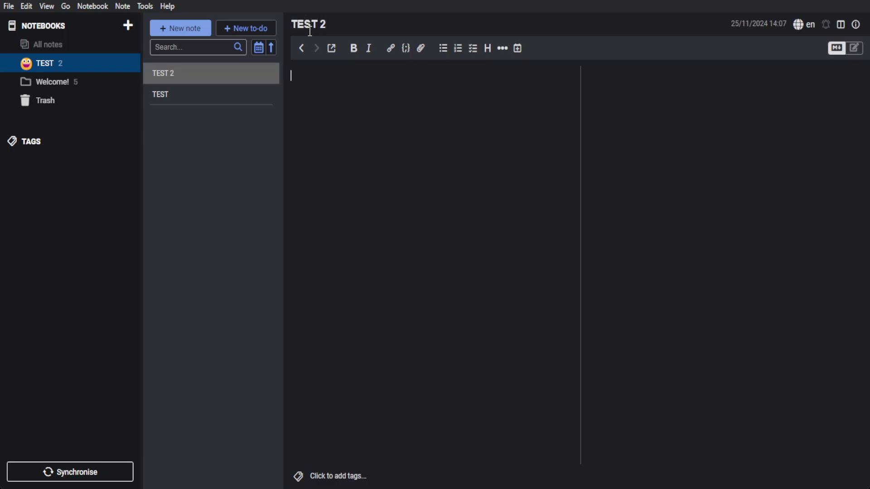
Switch back and forth between the TEST and TEST 2 notes, ending on TEST 2
{"action": "left_click", "coordinate": [182, 93]}
{"action": "left_click", "coordinate": [183, 73]}
{"action": "left_click", "coordinate": [183, 91]}
{"action": "left_click", "coordinate": [184, 73]}
{"action": "left_click", "coordinate": [183, 91]}
{"action": "left_click", "coordinate": [184, 74]}
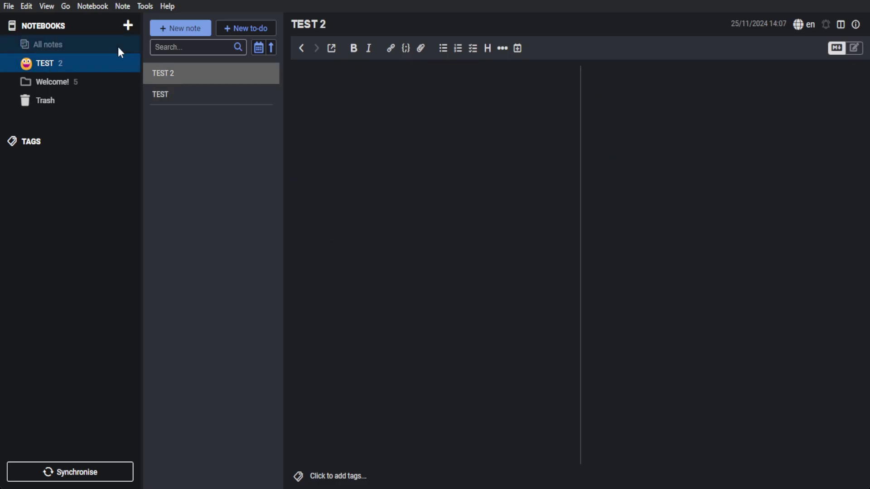
Create a third note titled 'TEST 3'
{"action": "left_click", "coordinate": [190, 33]}
{"action": "left_click", "coordinate": [320, 27]}
{"action": "type", "text": "T"}
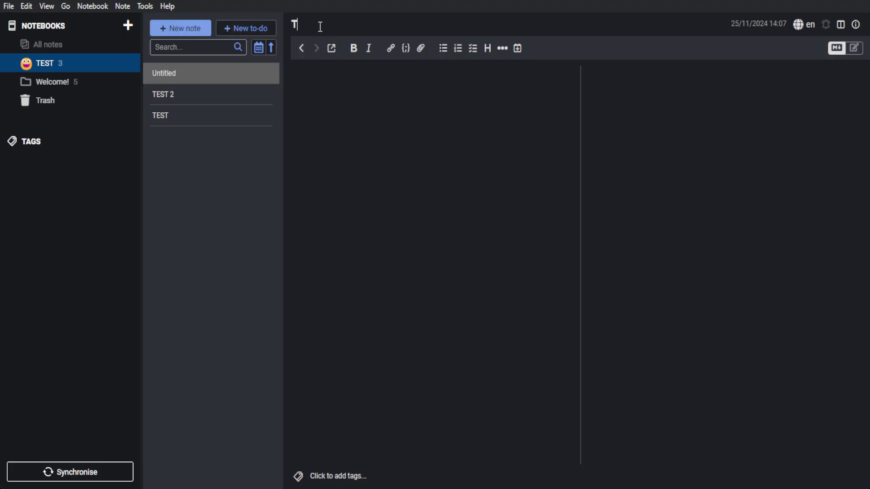
{"action": "type", "text": "EST 3"}
Return to the TEST 2 note via TEST and place the cursor in its empty body
{"action": "left_click", "coordinate": [205, 123]}
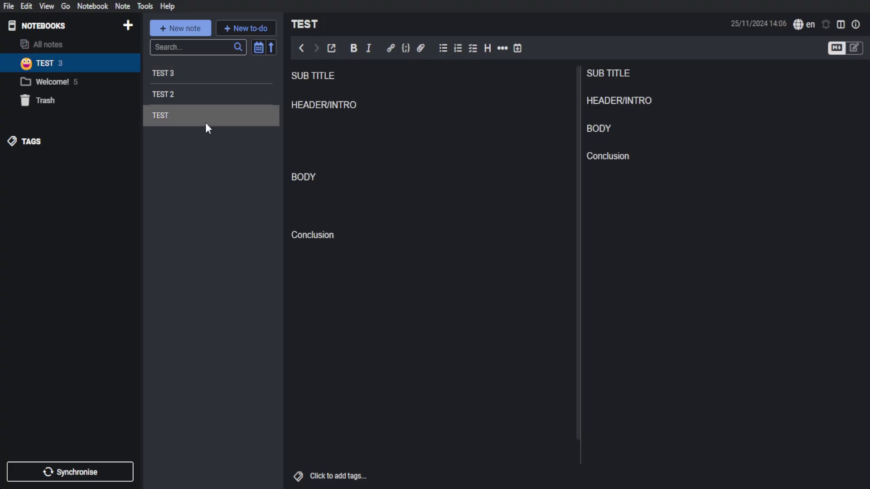
{"action": "left_click", "coordinate": [211, 95]}
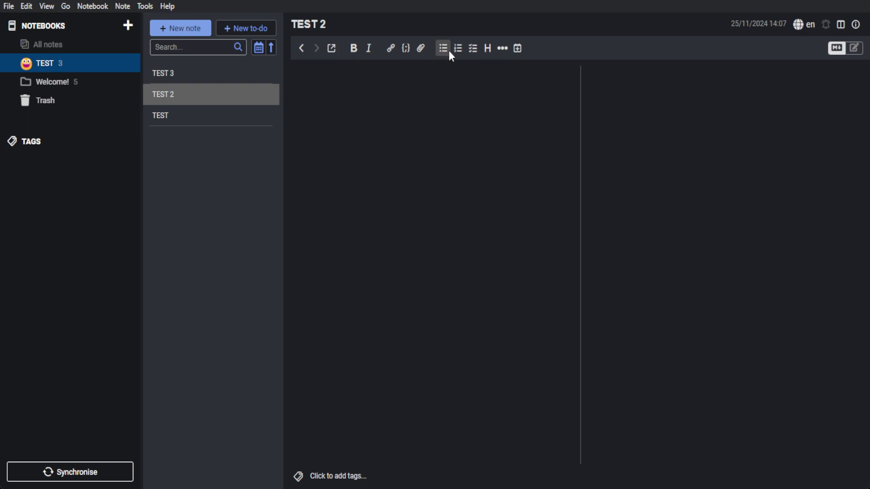
{"action": "left_click", "coordinate": [406, 88]}
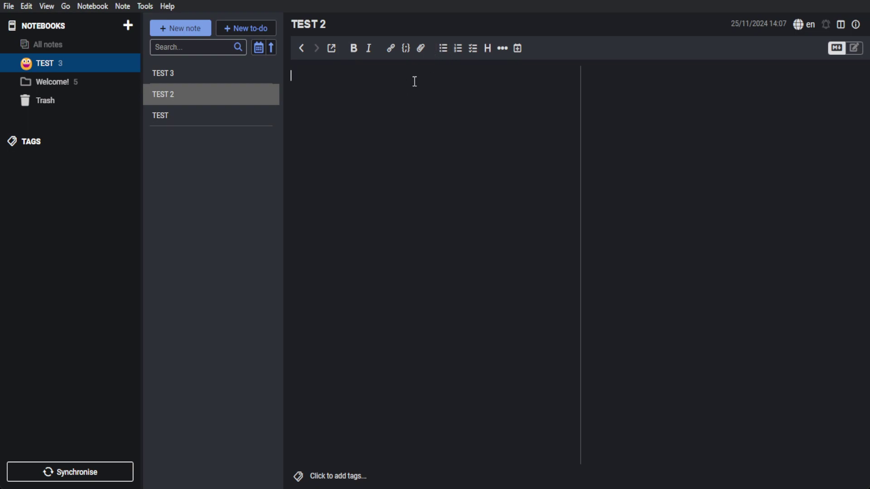
Insert a heading marker, a horizontal rule and the current timestamp, briefly toggling external editing
{"action": "left_click", "coordinate": [490, 49]}
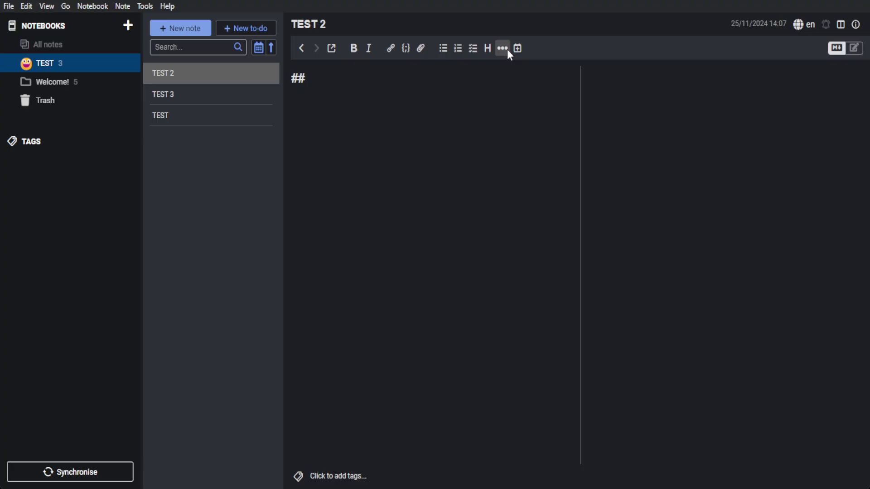
{"action": "left_click", "coordinate": [507, 49]}
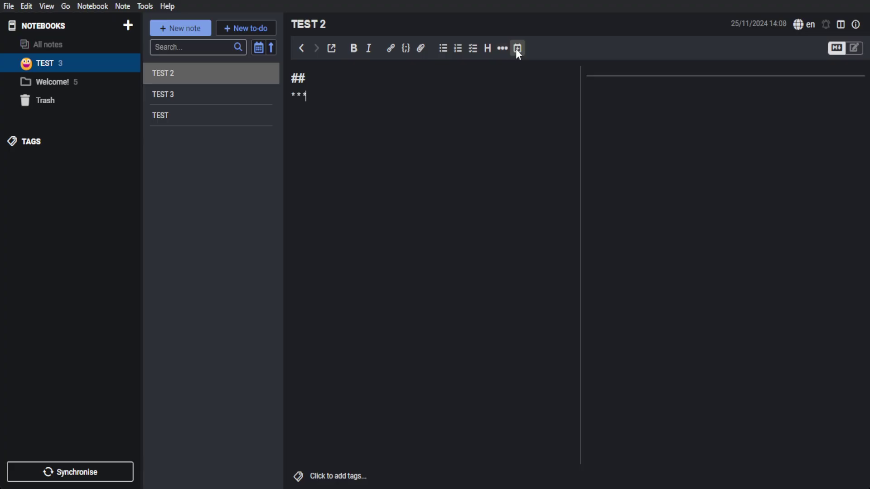
{"action": "left_click", "coordinate": [518, 49]}
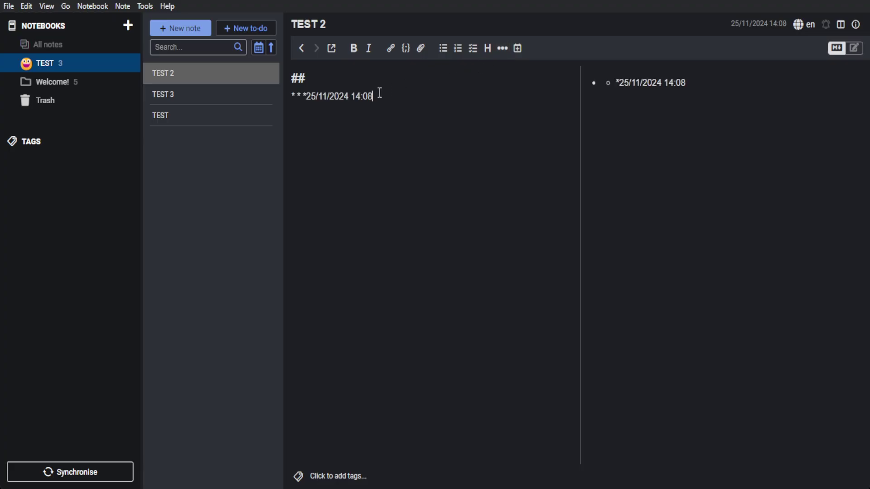
{"action": "left_click", "coordinate": [332, 49]}
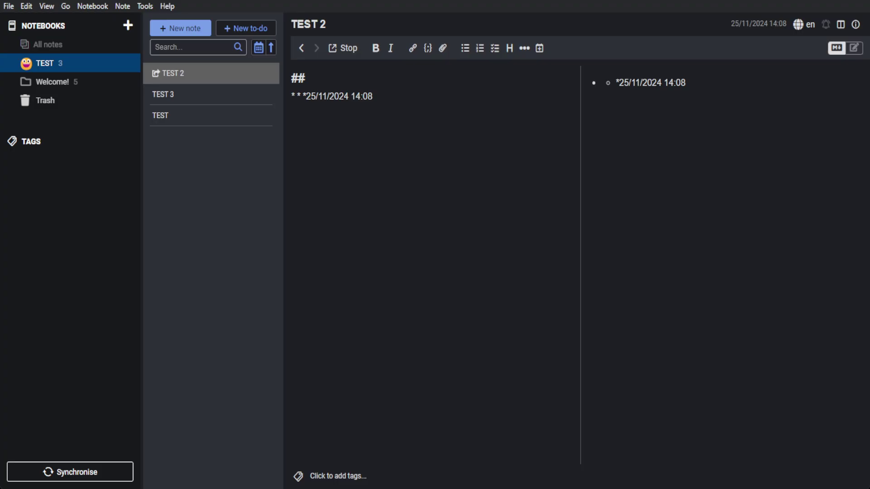
{"action": "left_click", "coordinate": [349, 53]}
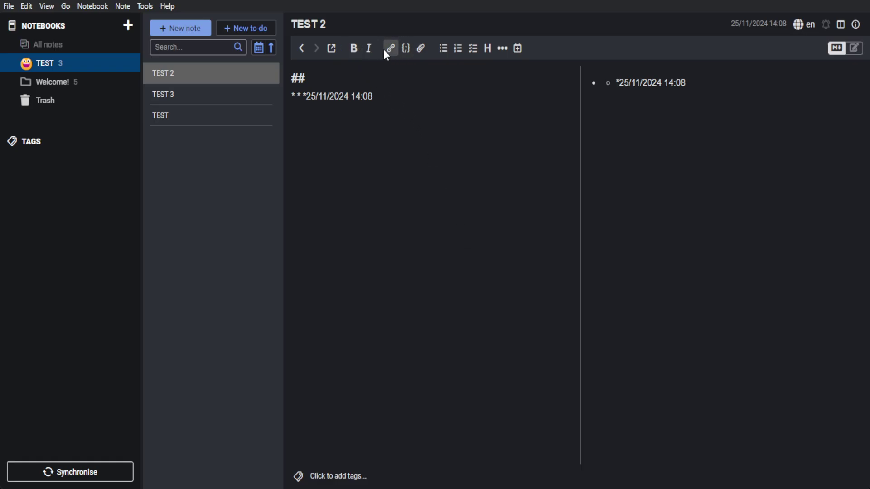
Format the 25/11/2024 14:08 timestamp bold, italic and with code marks, then go back and forward
{"action": "left_click_drag", "start_coordinate": [377, 96], "coordinate": [311, 97]}
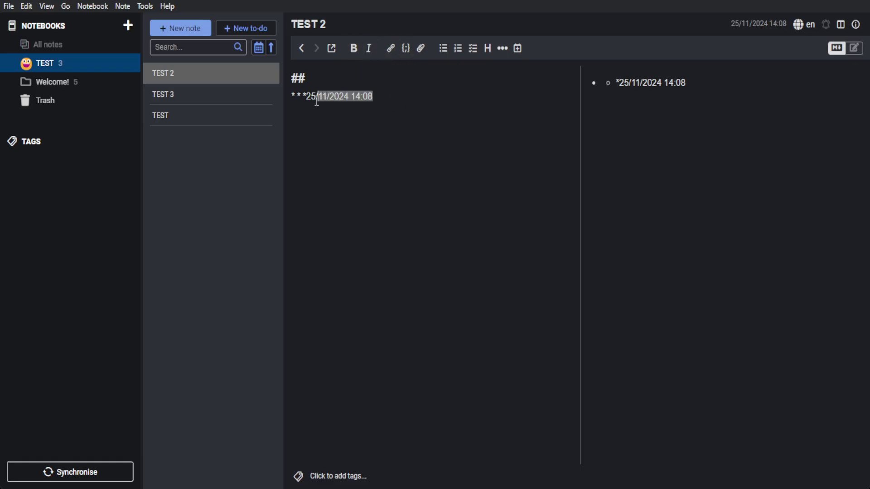
{"action": "left_click", "coordinate": [354, 48]}
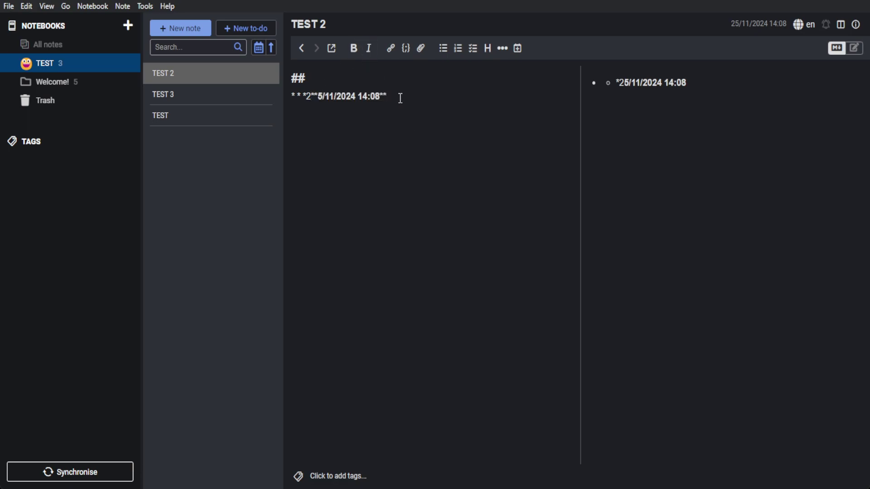
{"action": "left_click_drag", "start_coordinate": [400, 97], "coordinate": [321, 97]}
{"action": "left_click", "coordinate": [369, 48]}
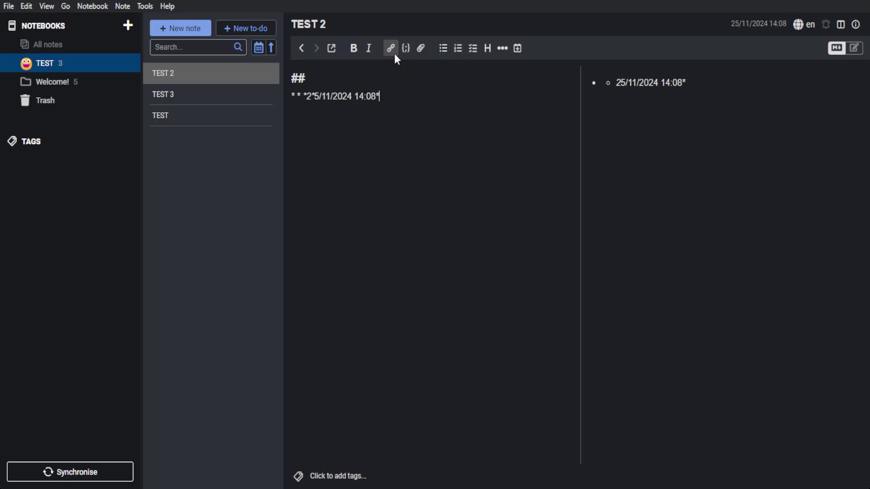
{"action": "left_click", "coordinate": [409, 50]}
{"action": "left_click", "coordinate": [301, 48]}
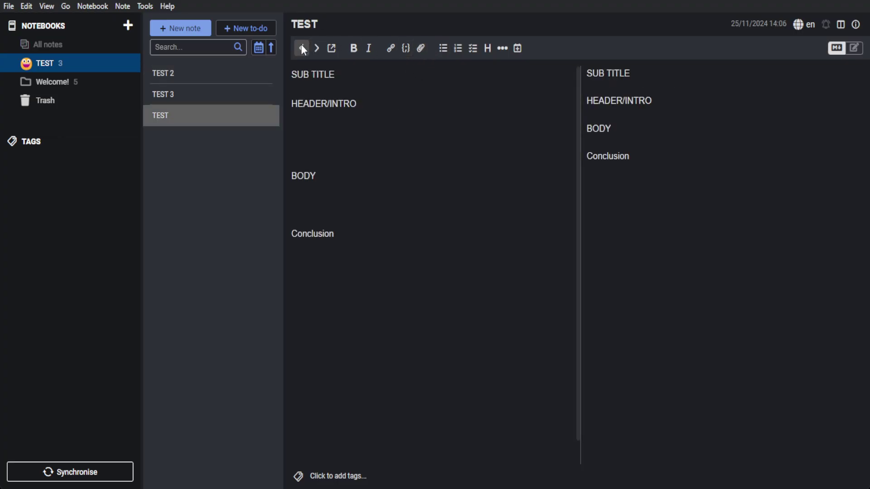
{"action": "left_click", "coordinate": [317, 48]}
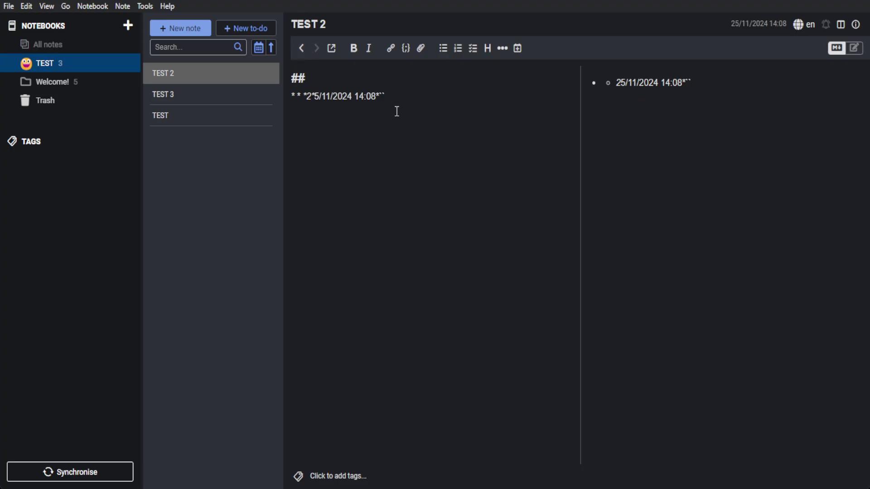
Add a to-do titled 'CLEAN THE HOUSE' and tick it off as completed
{"action": "left_click", "coordinate": [252, 32]}
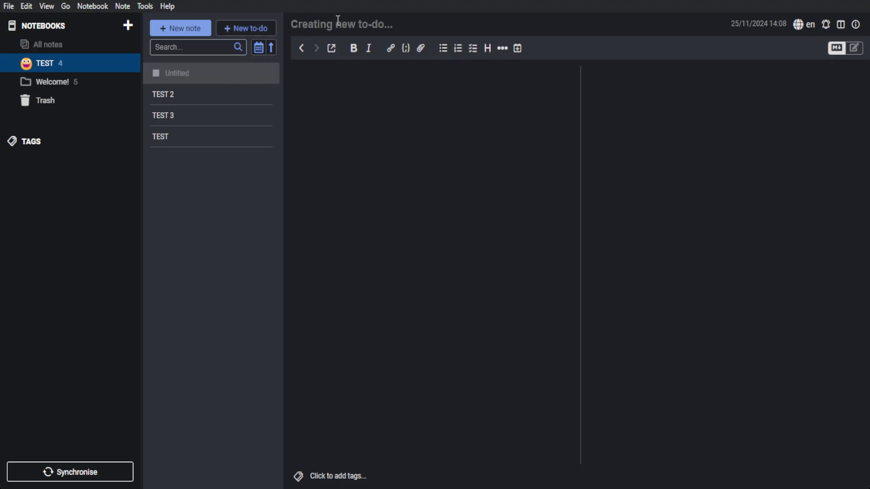
{"action": "type", "text": "CLEAN THE HOUSE"}
{"action": "left_click", "coordinate": [385, 222]}
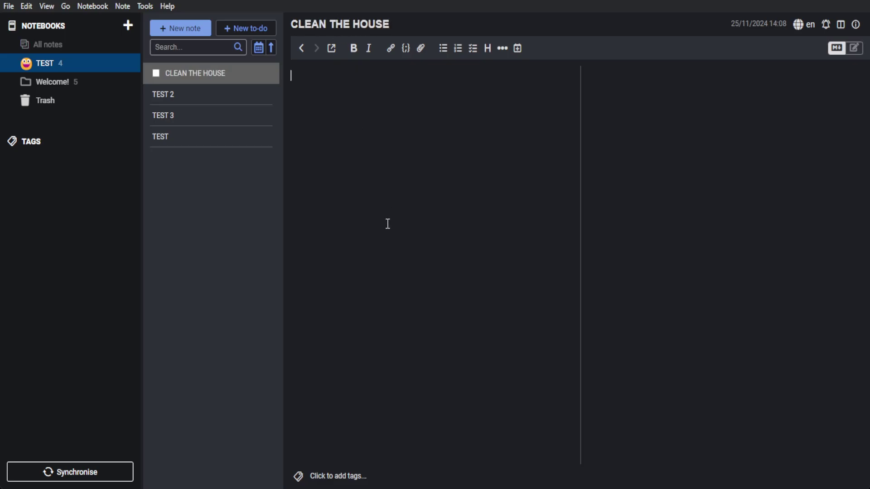
{"action": "left_click", "coordinate": [155, 72]}
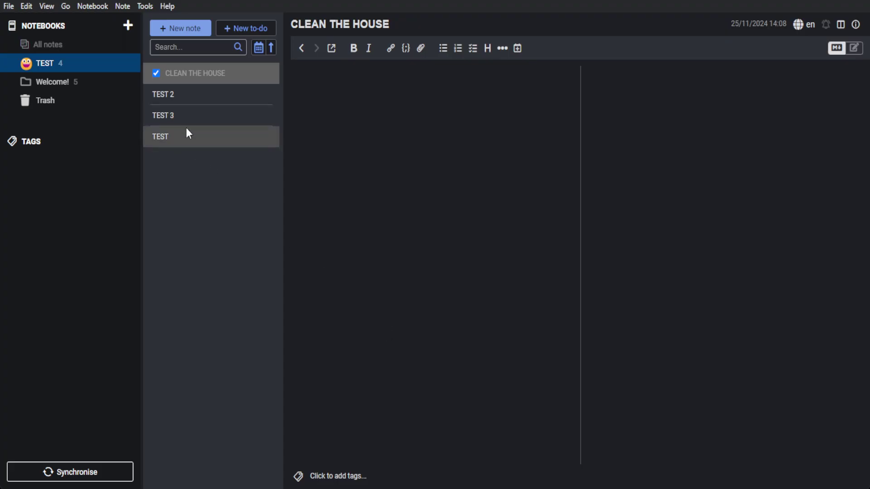
Cycle the note-list sort field and direction to completion status, then reselect the TEST notebook
{"action": "left_click", "coordinate": [258, 48]}
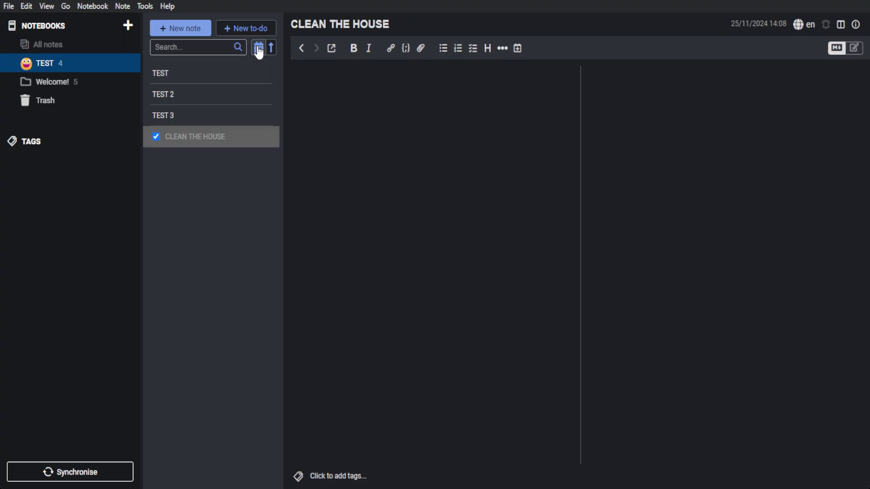
{"action": "left_click", "coordinate": [258, 48]}
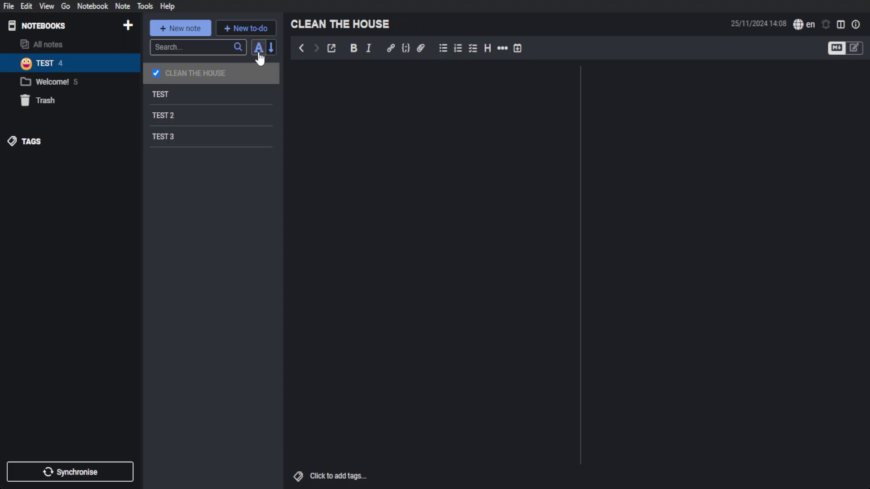
{"action": "left_click", "coordinate": [259, 50]}
{"action": "left_click", "coordinate": [271, 48]}
{"action": "left_click", "coordinate": [260, 51]}
{"action": "left_click", "coordinate": [262, 50]}
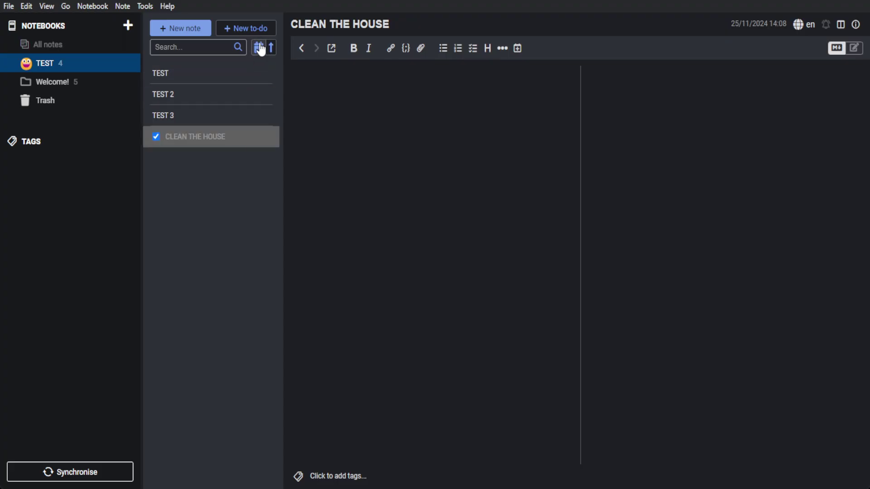
{"action": "left_click", "coordinate": [261, 50]}
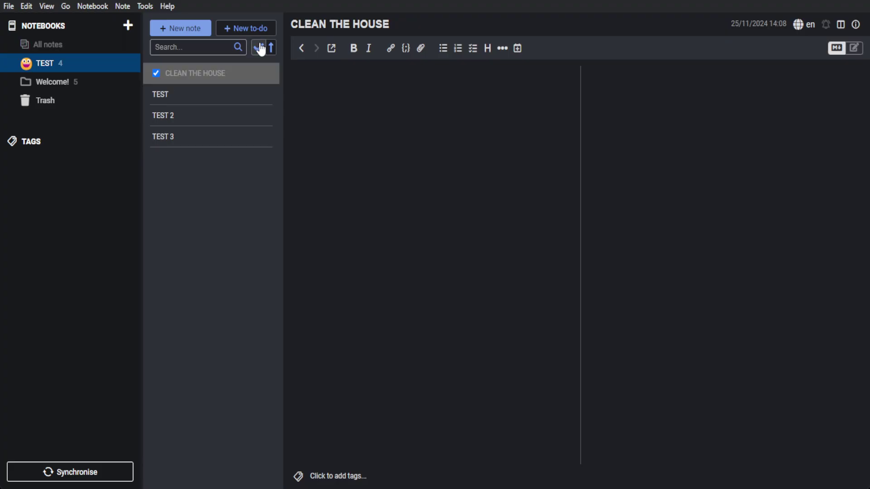
{"action": "left_click", "coordinate": [377, 252]}
{"action": "left_click", "coordinate": [84, 63]}
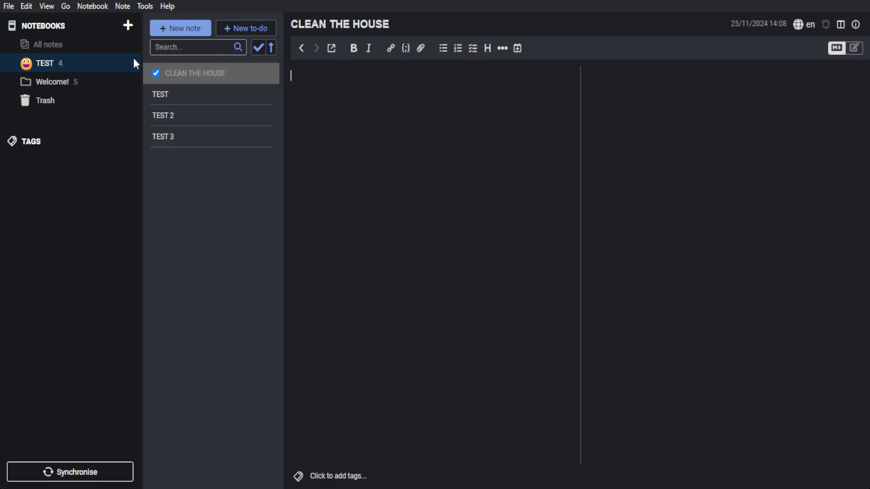
Start note synchronisation setup to see the Joplin Cloud, Dropbox and OneDrive provider options
{"action": "left_click", "coordinate": [74, 467]}
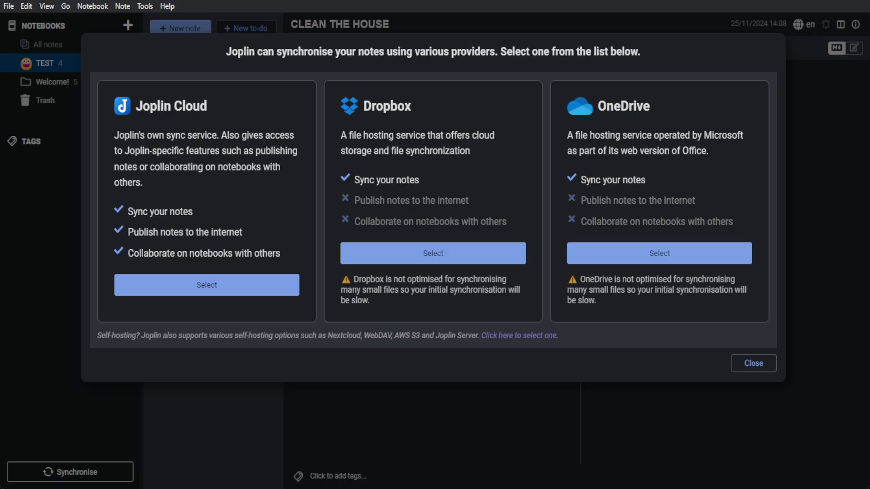
Dismiss the sync provider dialog and go back to the TEST notebook's notes
{"action": "left_click", "coordinate": [741, 366]}
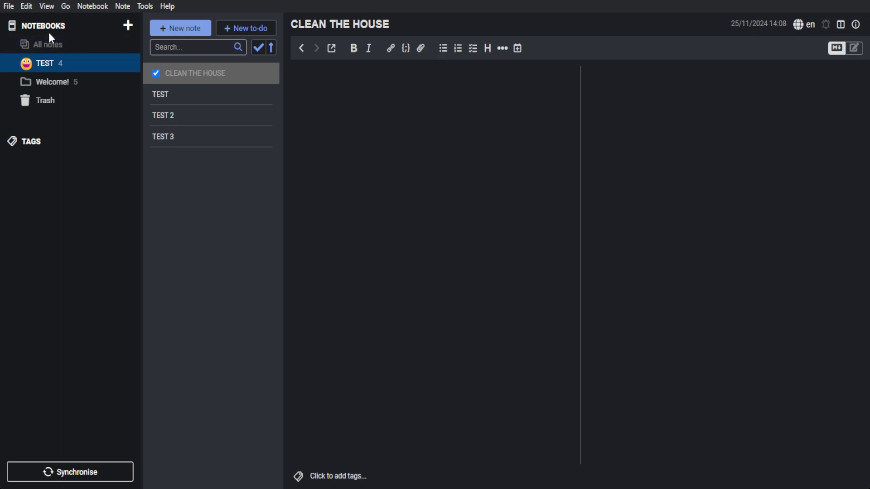
{"action": "left_click", "coordinate": [42, 64]}
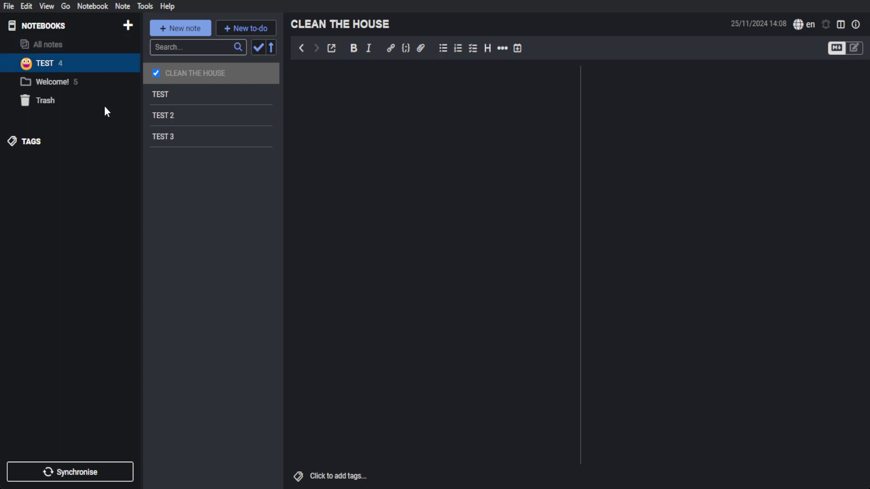